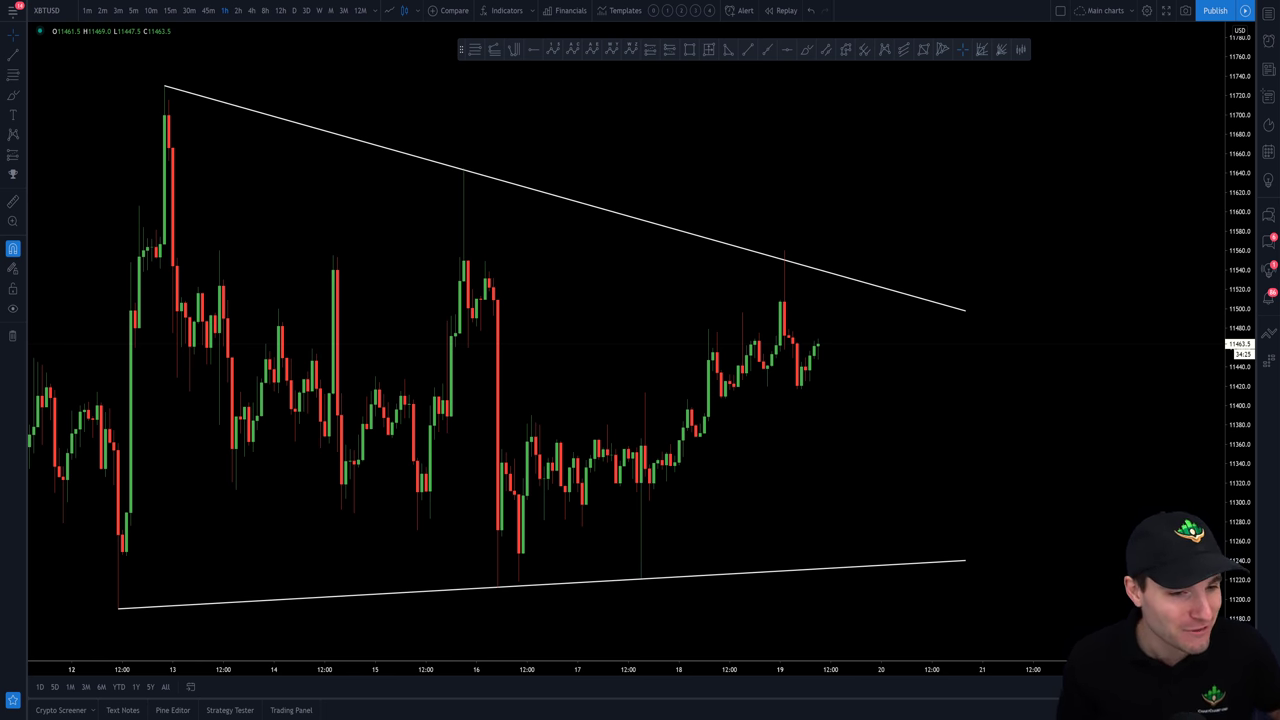
Pan the XBTUSD 1-hour chart slightly right so the triangle's left end sits further in.
drag(780, 460, 825, 460)
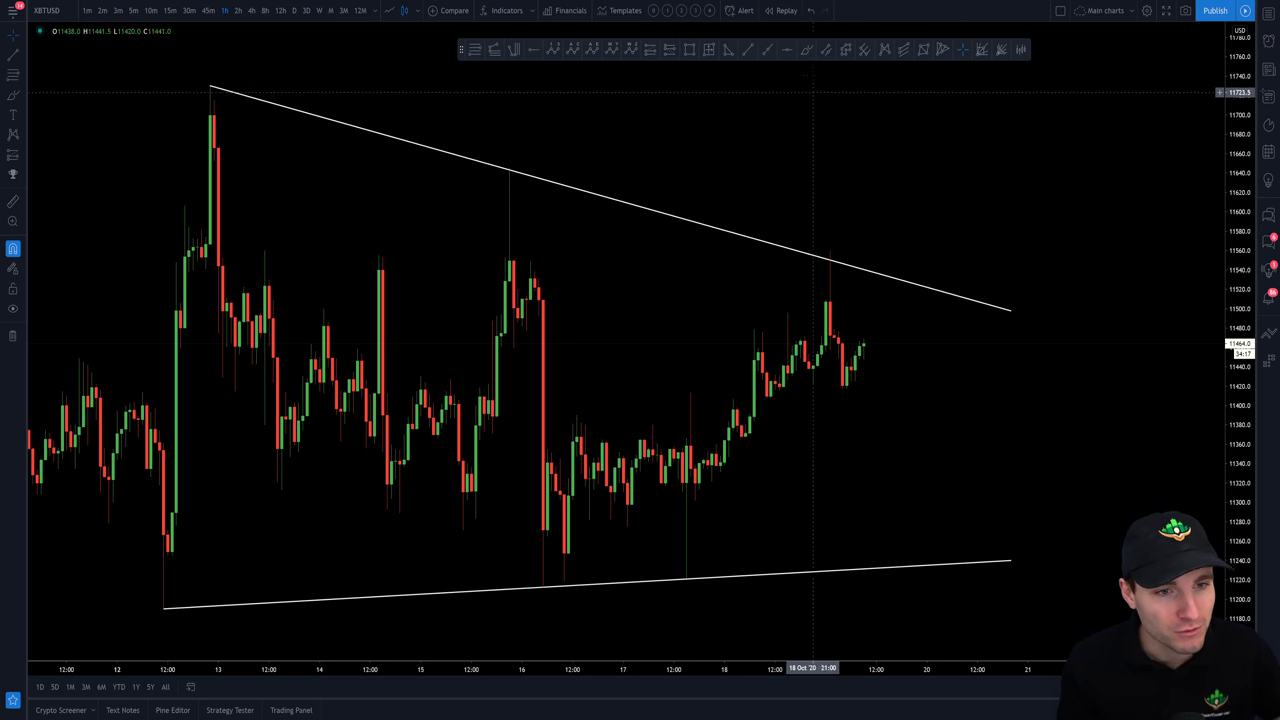
click(804, 52)
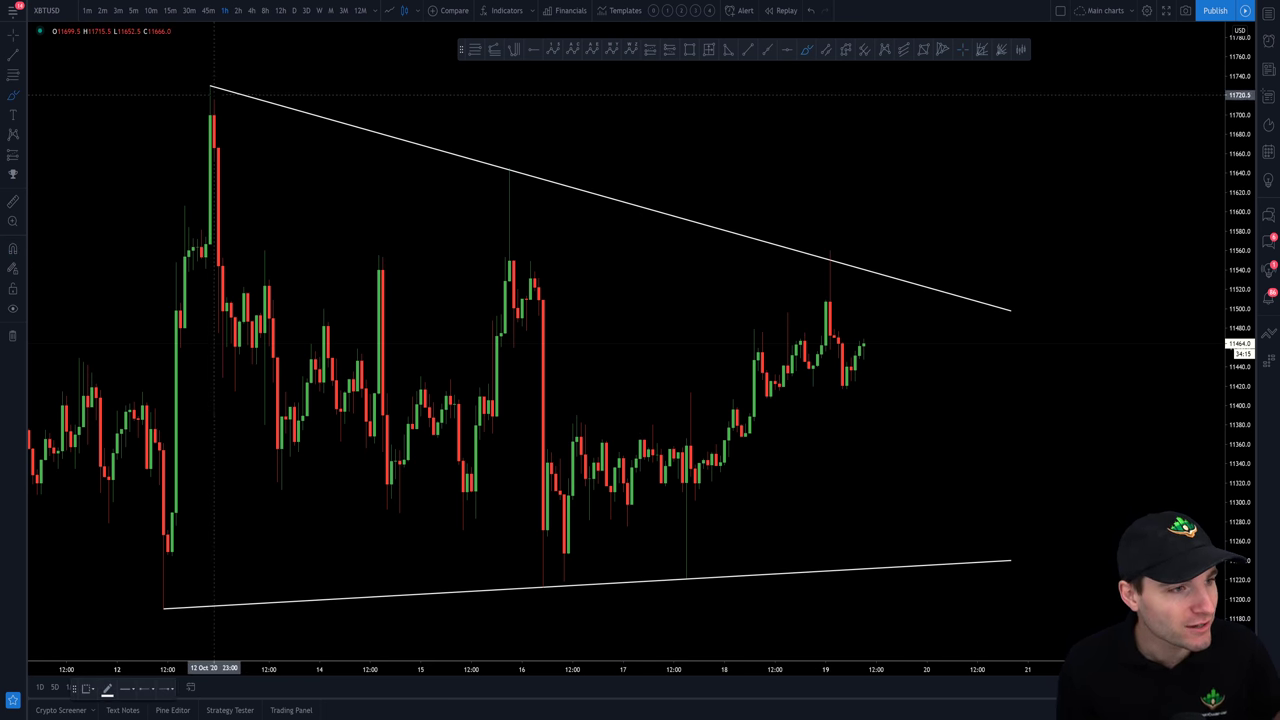
drag(197, 97, 232, 108)
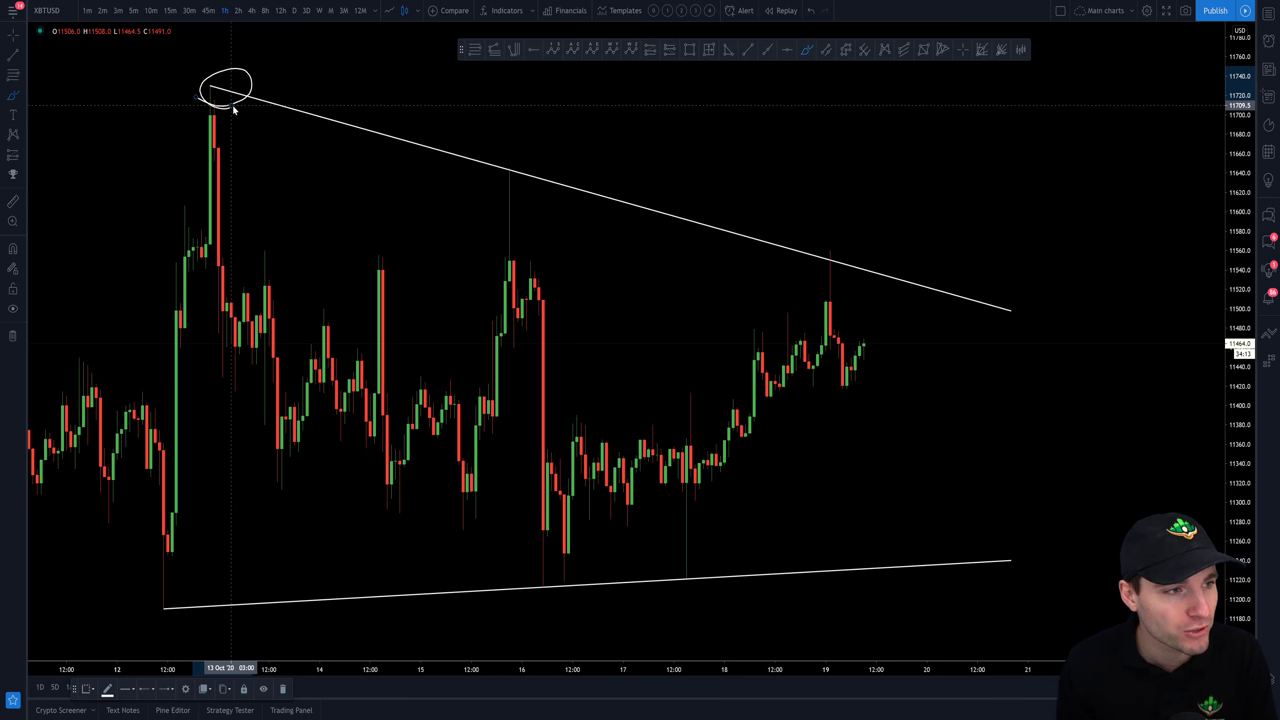
key(ctrl+z)
mouse_move(474, 168)
mouse_down()
mouse_move(526, 180)
mouse_move(488, 166)
mouse_up()
key(ctrl+z)
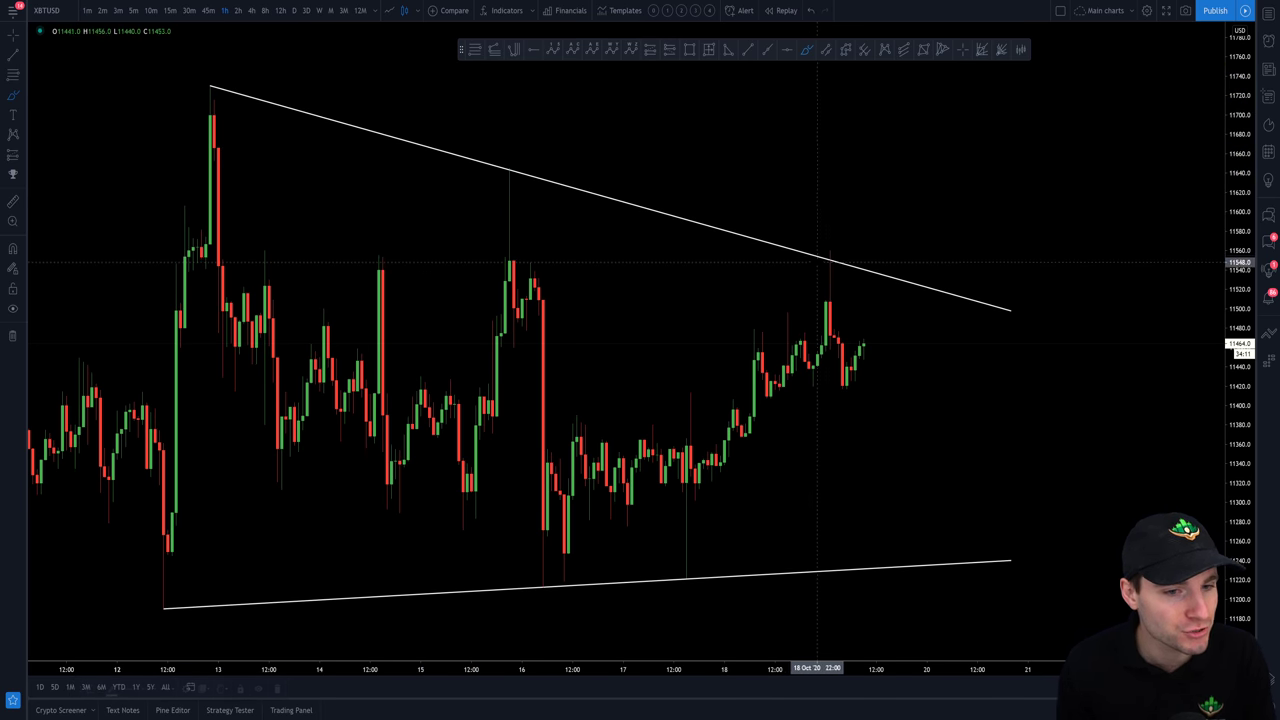
mouse_move(815, 263)
mouse_down()
mouse_move(842, 277)
mouse_move(813, 262)
mouse_up()
key(ctrl+z)
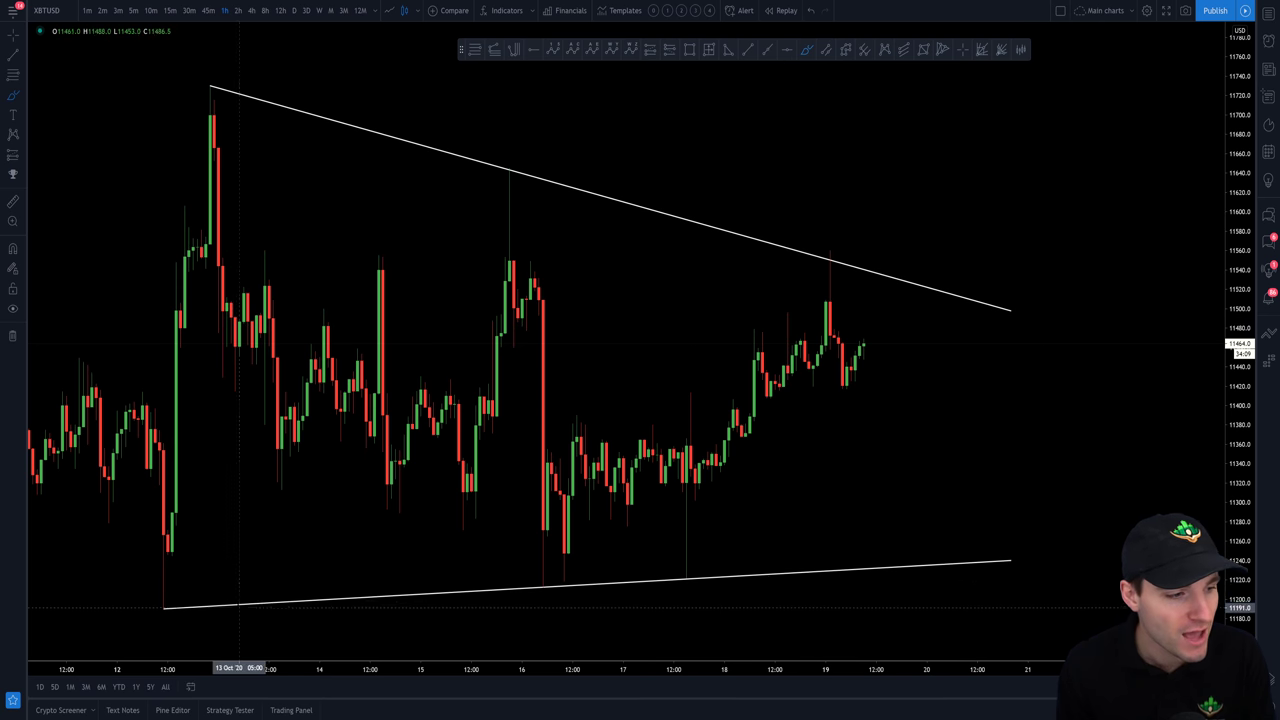
mouse_move(180, 587)
mouse_down()
mouse_move(200, 608)
mouse_move(186, 588)
mouse_up()
key(ctrl+z)
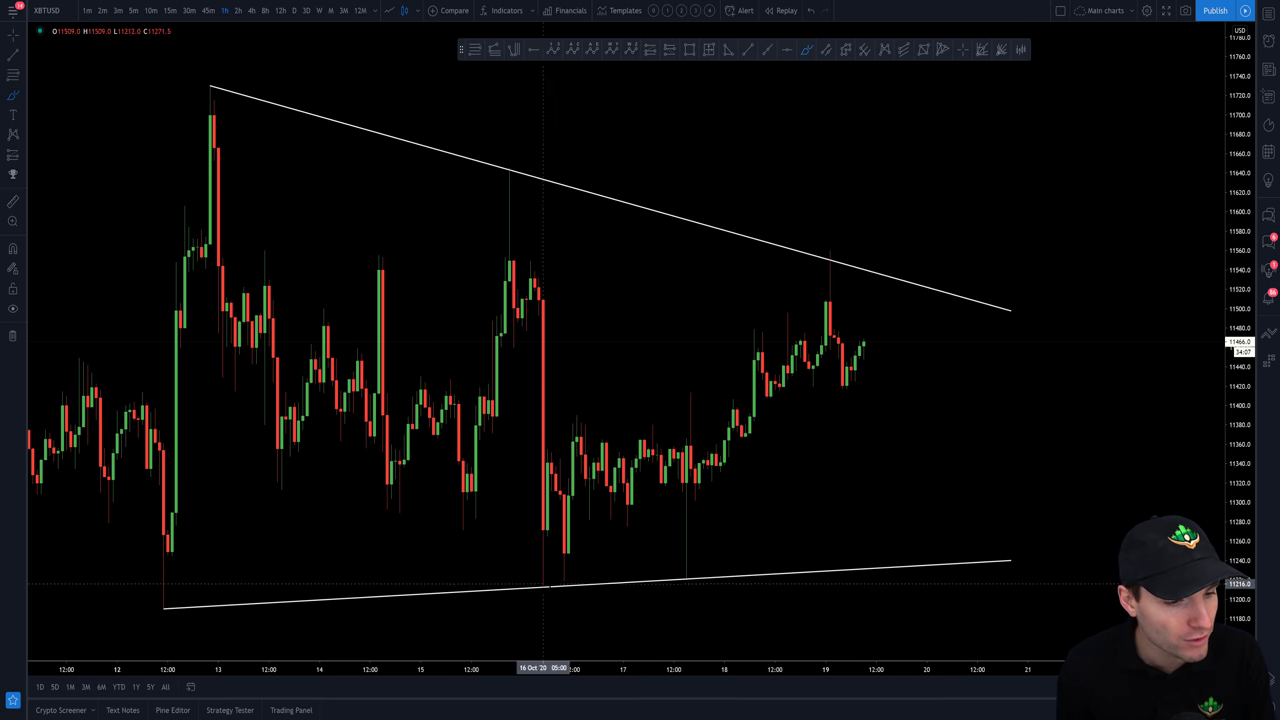
drag(552, 573, 570, 578)
key(ctrl+z)
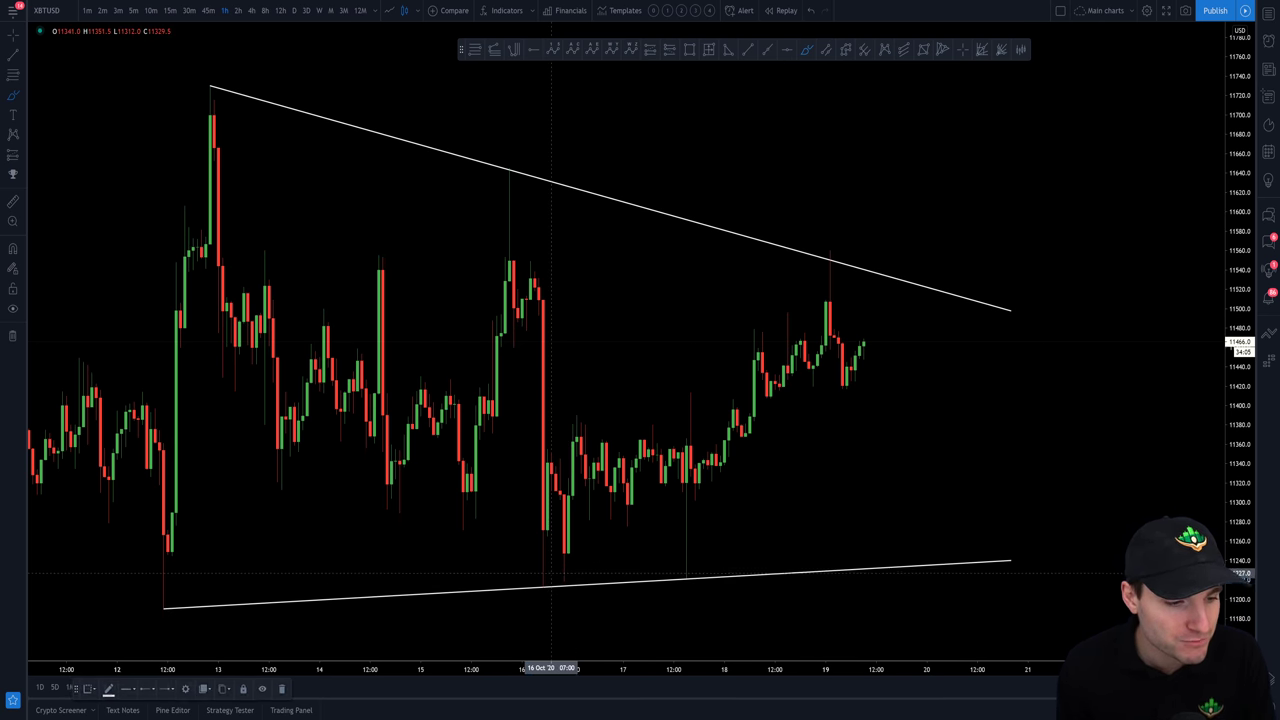
mouse_move(708, 578)
mouse_down()
mouse_move(688, 556)
mouse_move(705, 574)
mouse_up()
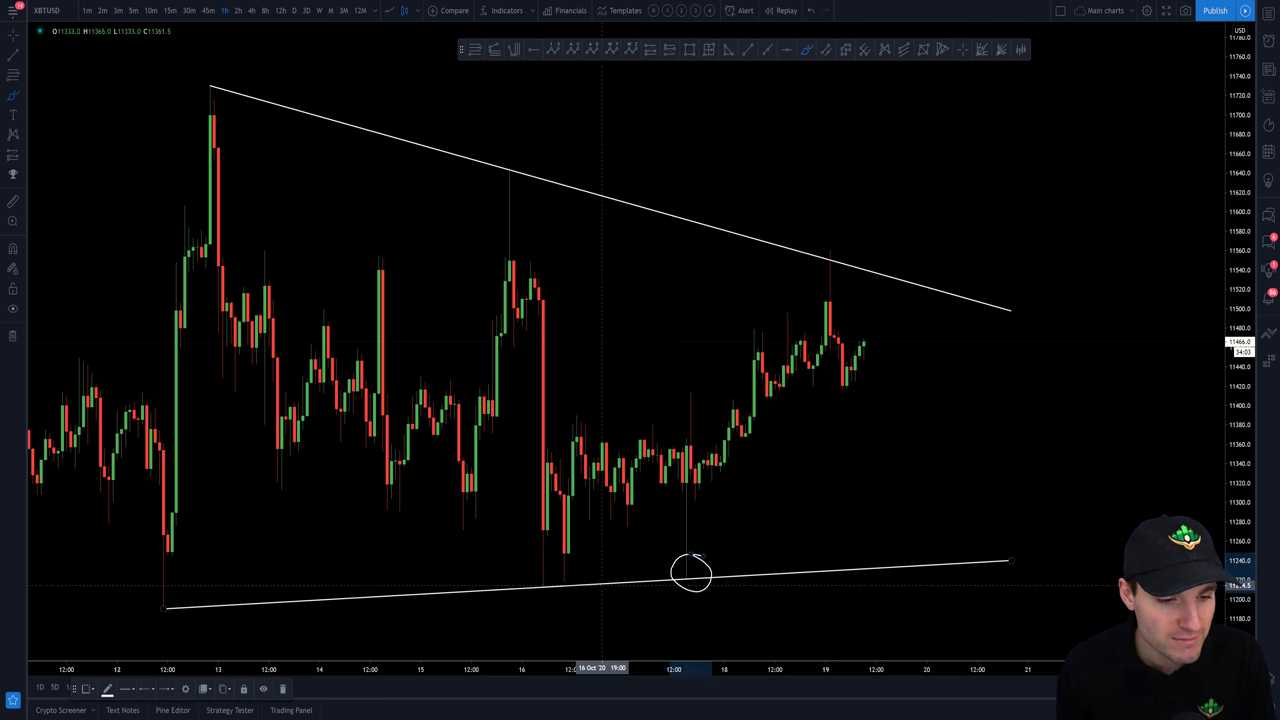
key(ctrl+z)
drag(194, 609, 708, 589)
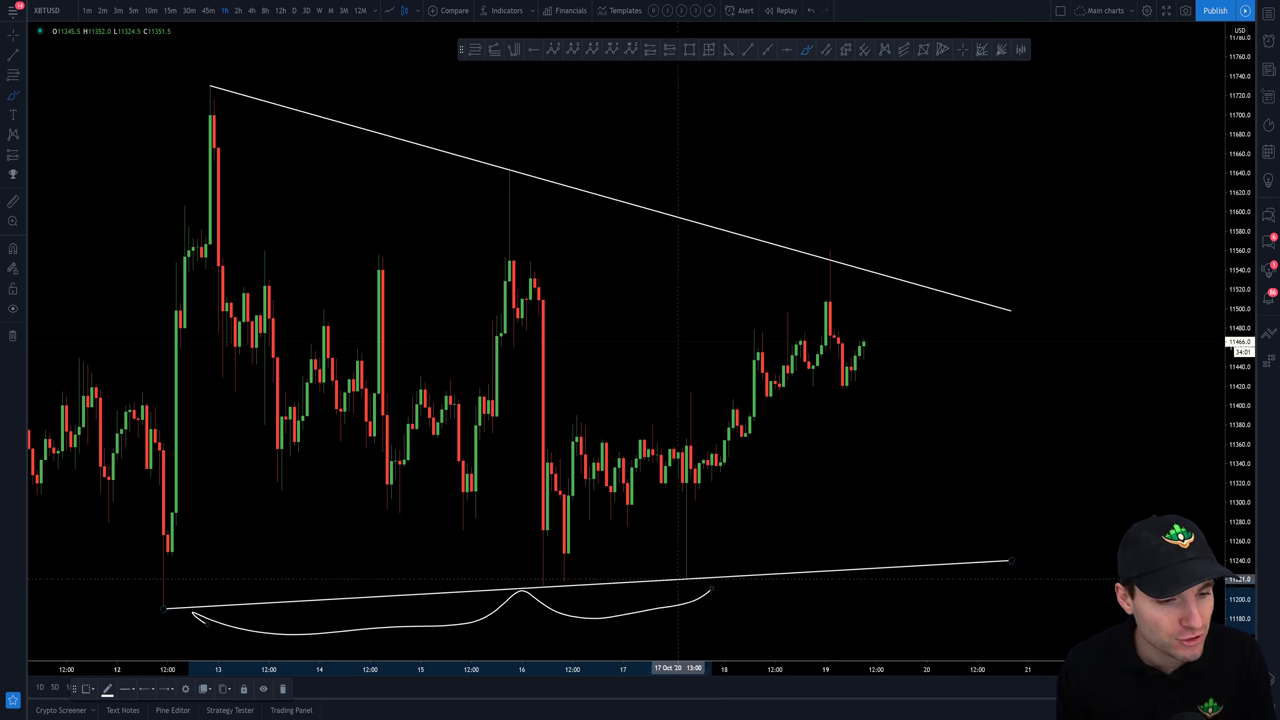
key(ctrl+z)
mouse_move(243, 57)
mouse_down()
mouse_move(463, 120)
mouse_move(514, 172)
mouse_move(814, 258)
mouse_up()
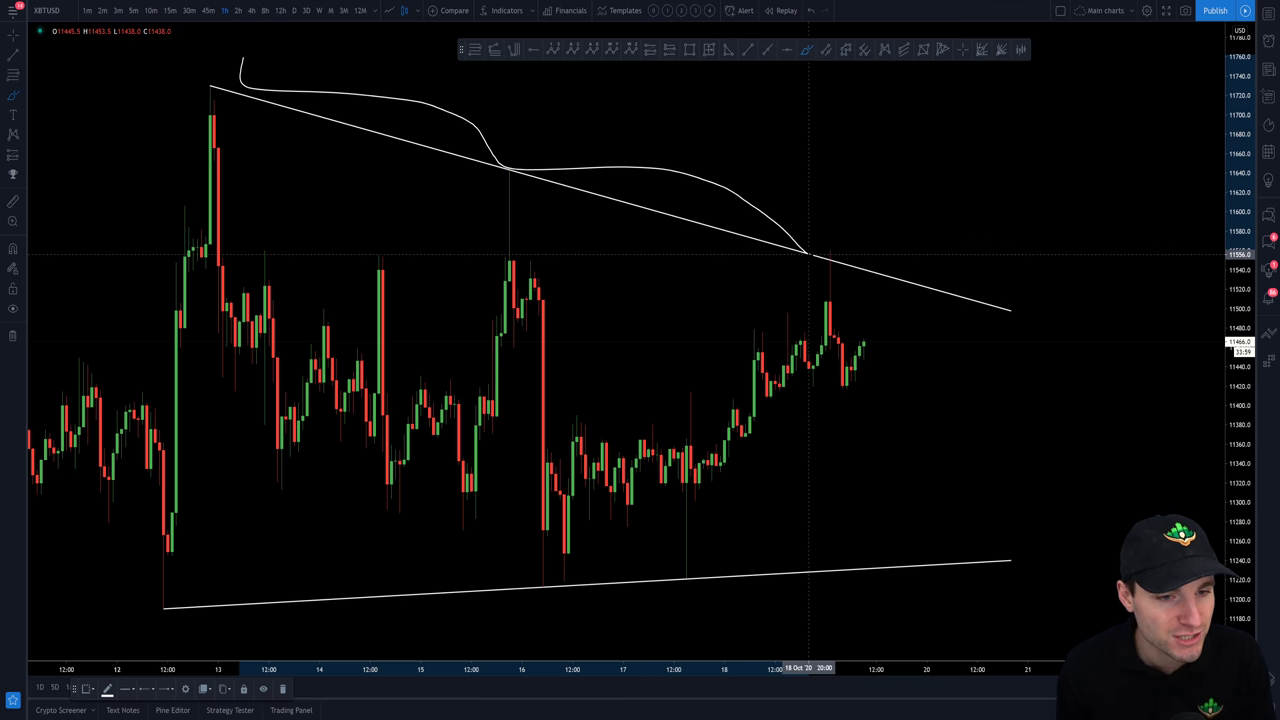
key(ctrl+z)
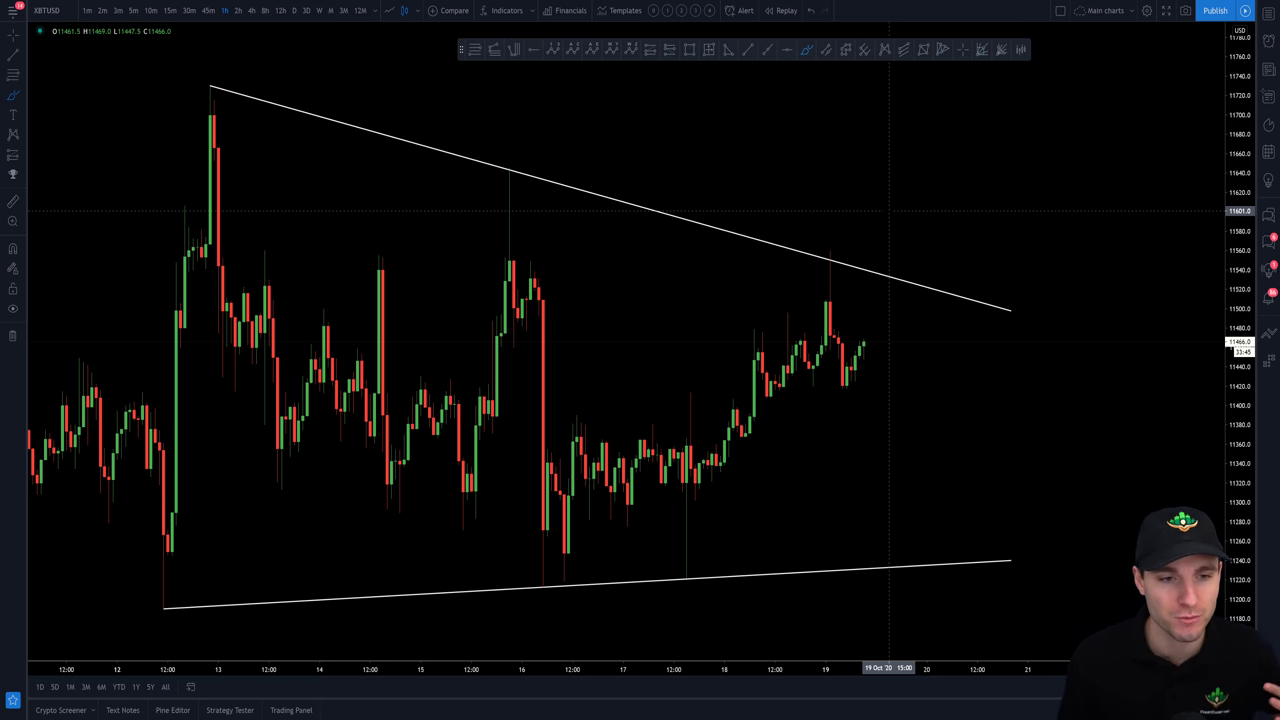
Exit the drawing tool and switch to the paused Bitcoin Technical Analysis video on YouTube.
key(Escape)
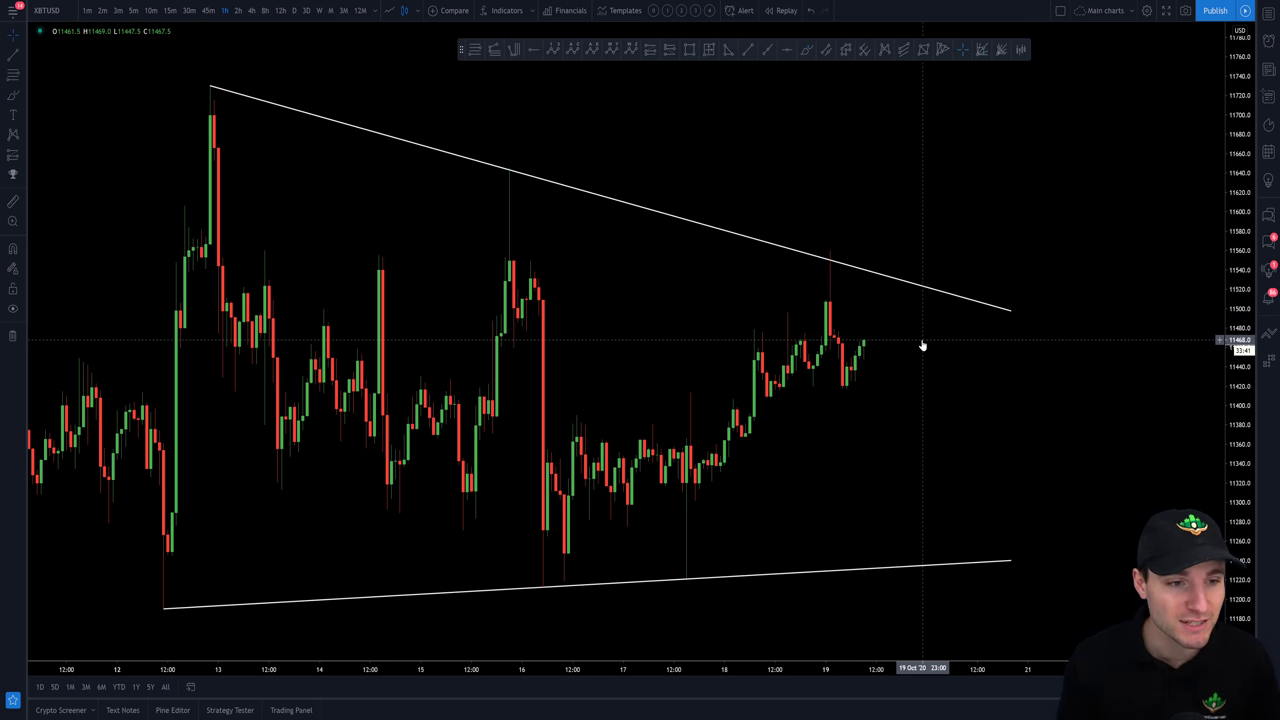
scroll(963, 346, left, 2)
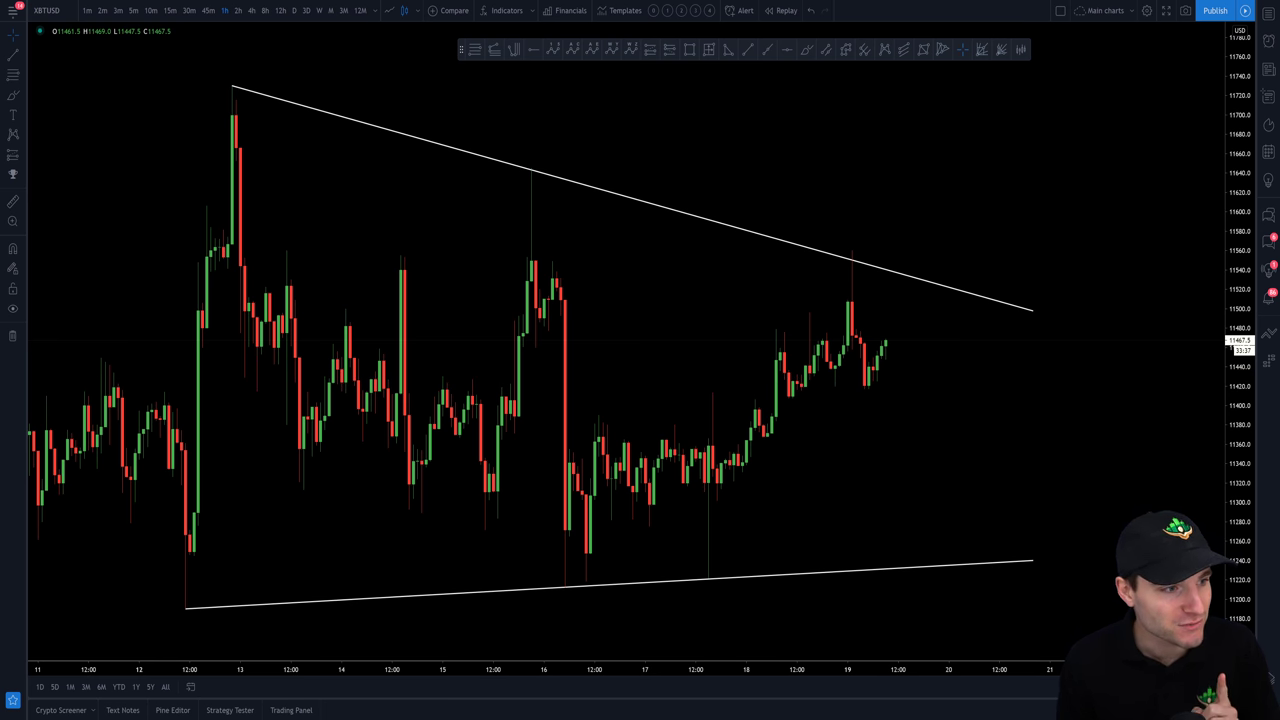
key(alt+Tab)
key(alt+Tab)
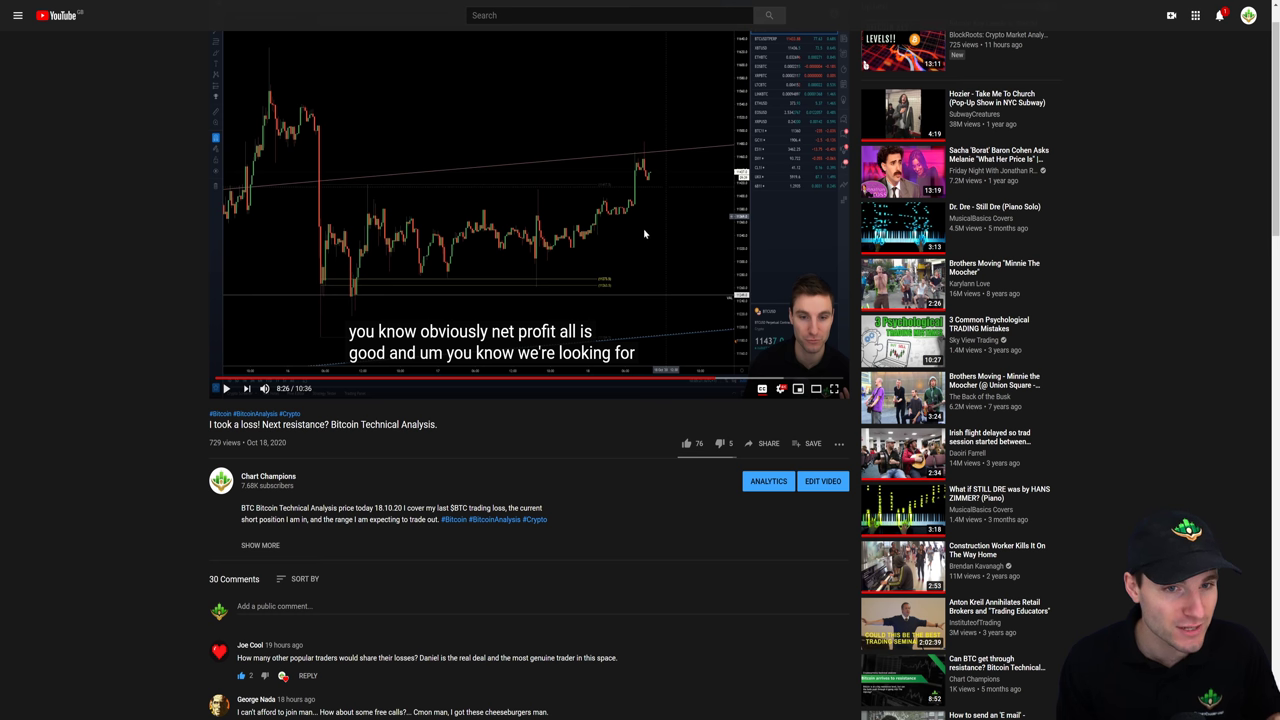
Replay the analysis video to about 8:44, pausing at the 11,560 level remark.
click(668, 314)
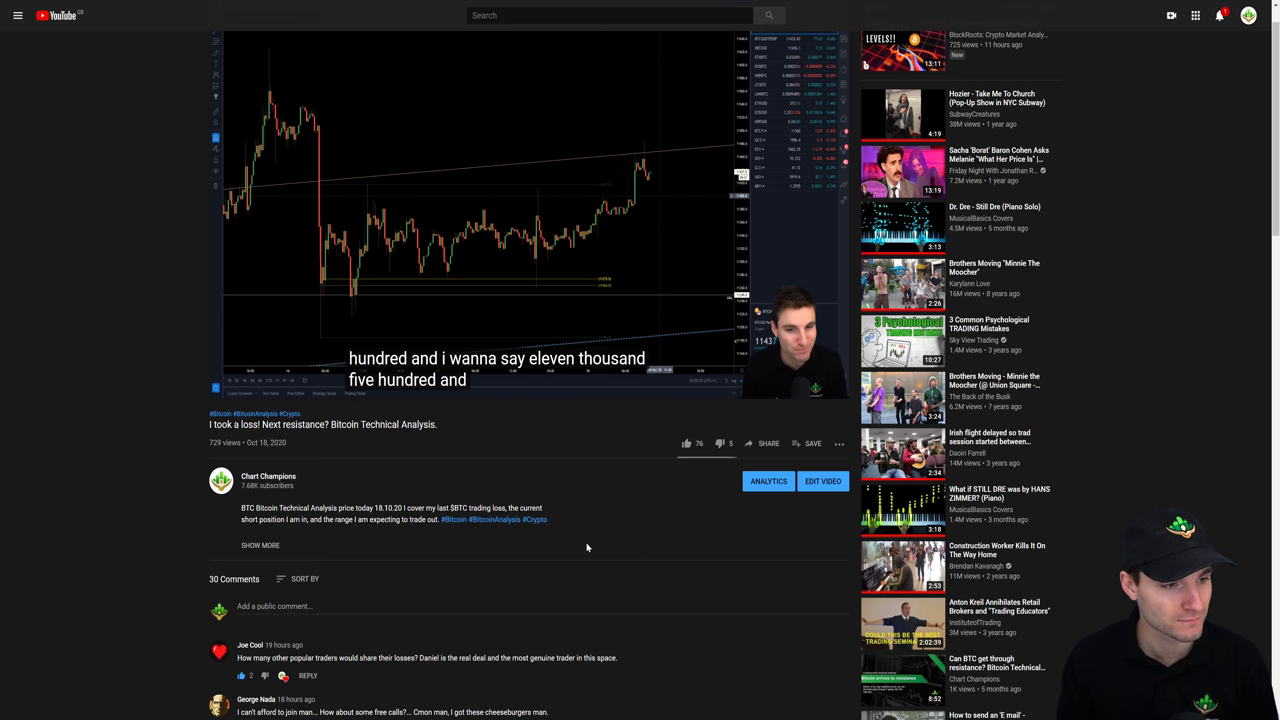
click(663, 310)
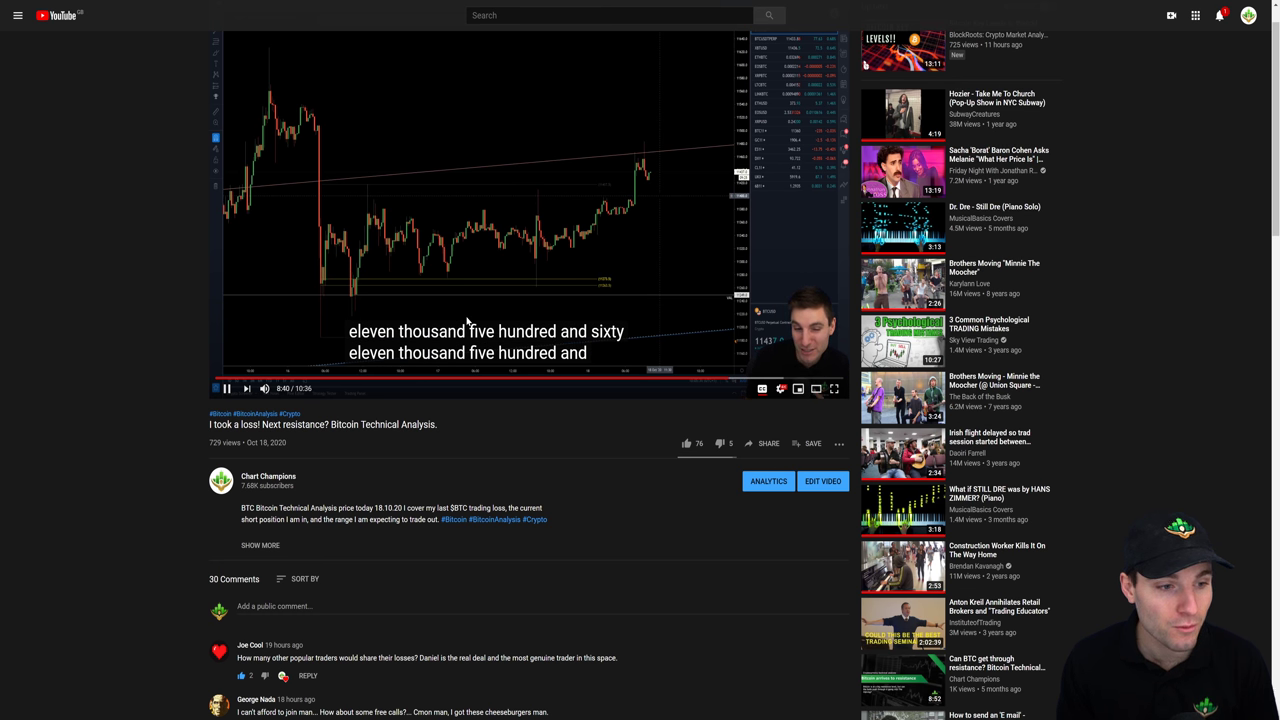
click(467, 320)
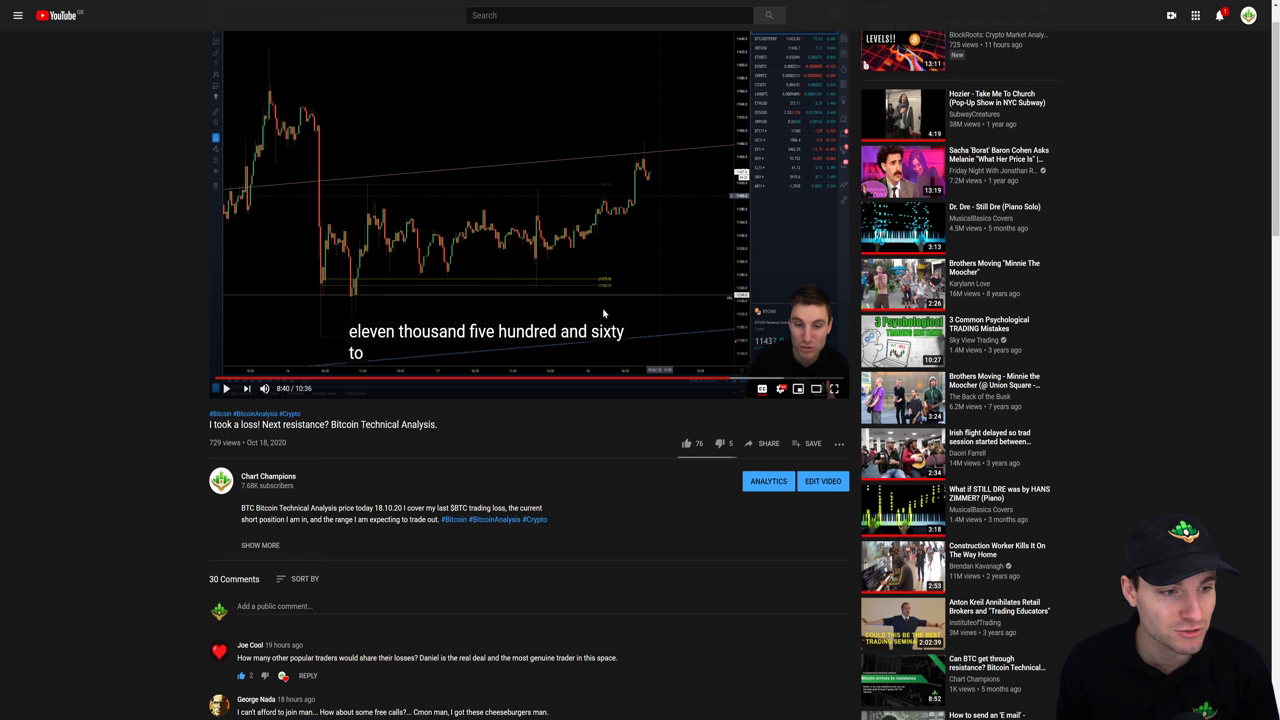
click(526, 200)
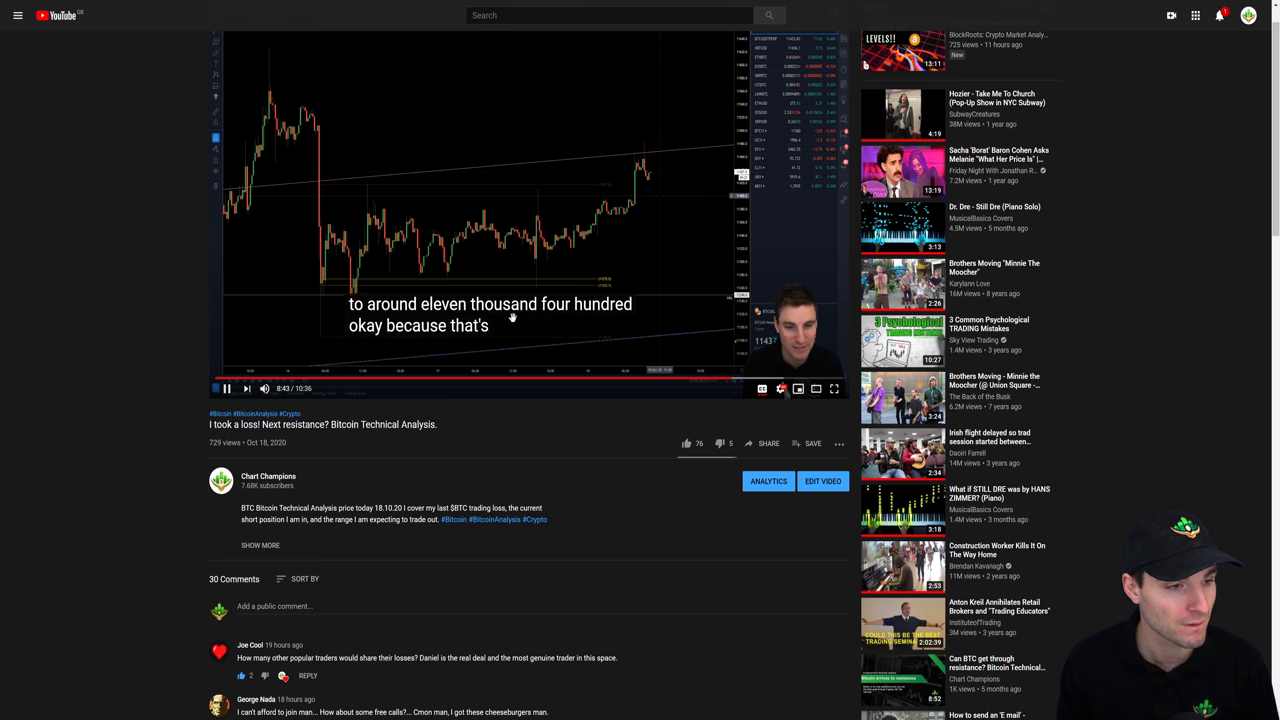
click(546, 289)
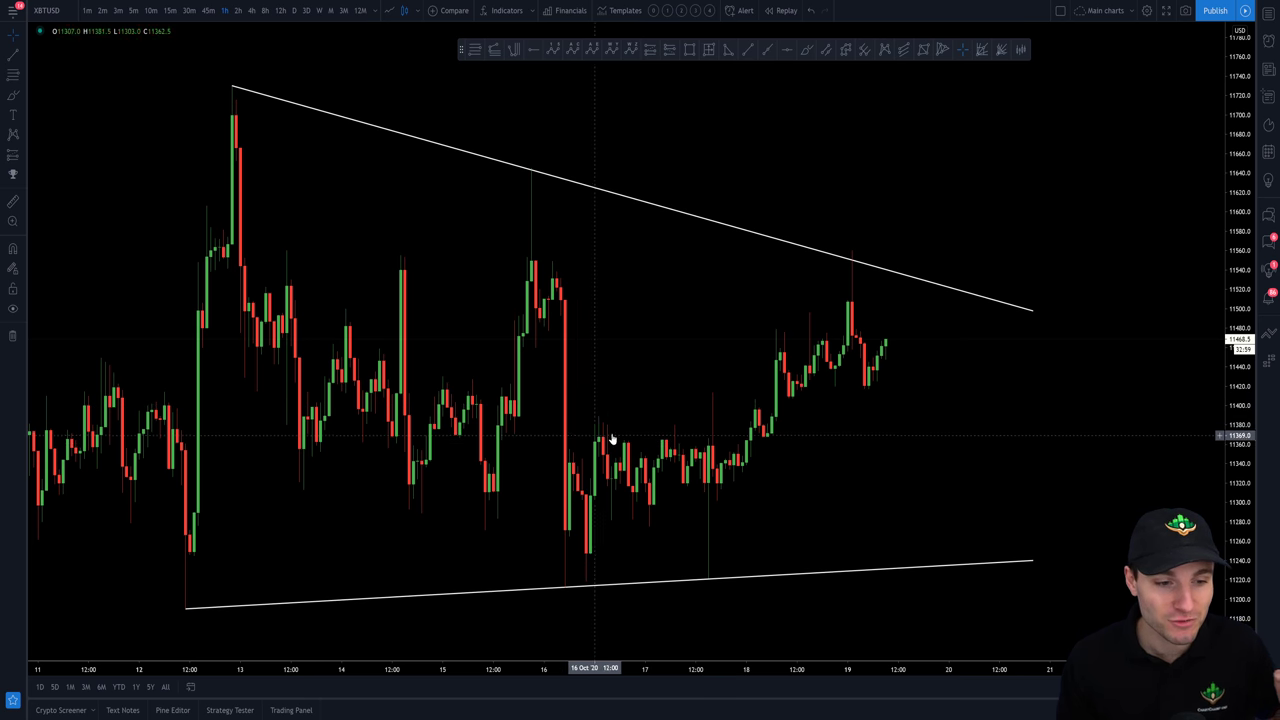
Zoom into the recent candles, then back out to show the full triangle near 11,468.
scroll(698, 468, up, 1)
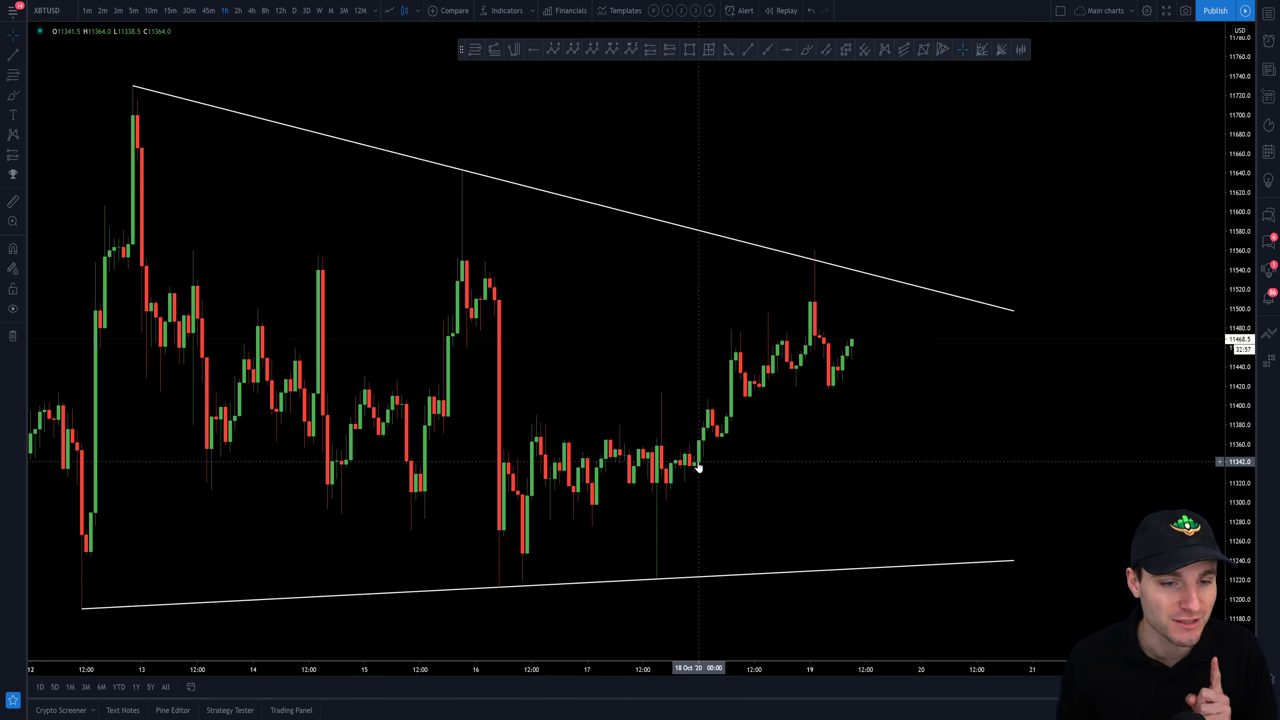
scroll(698, 460, up, 1)
scroll(698, 460, down, 1)
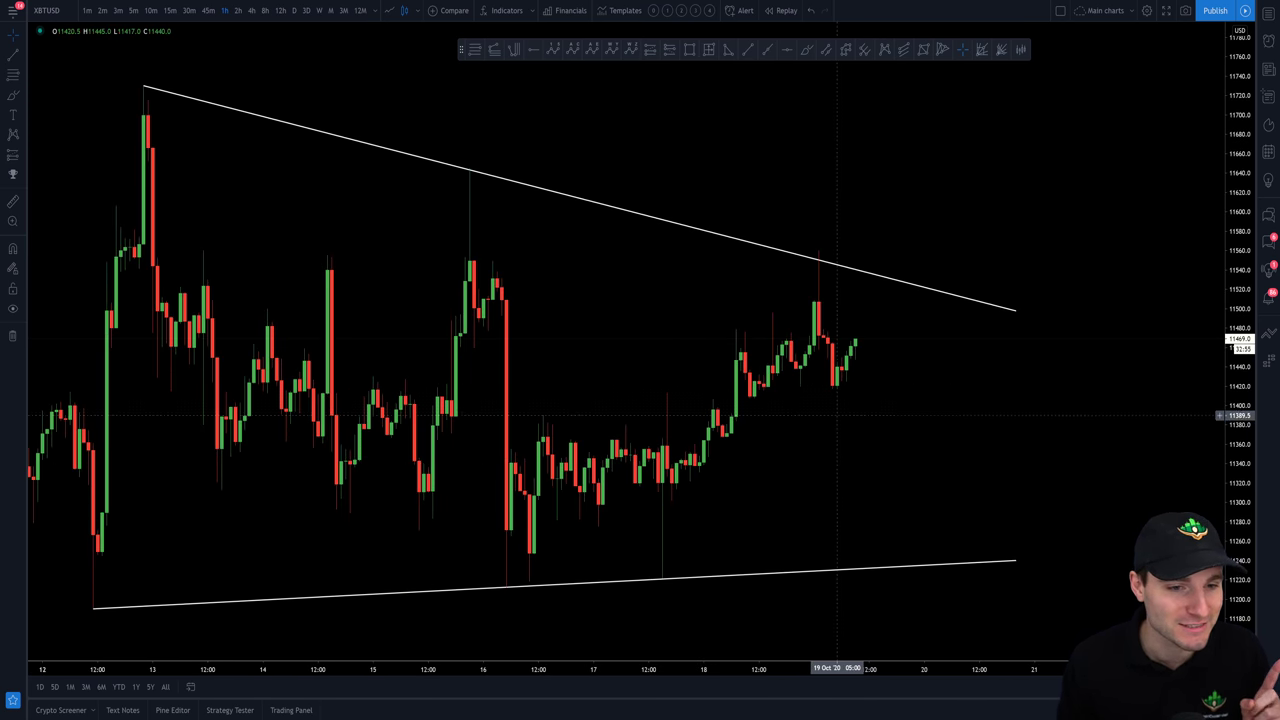
scroll(740, 300, up, 2)
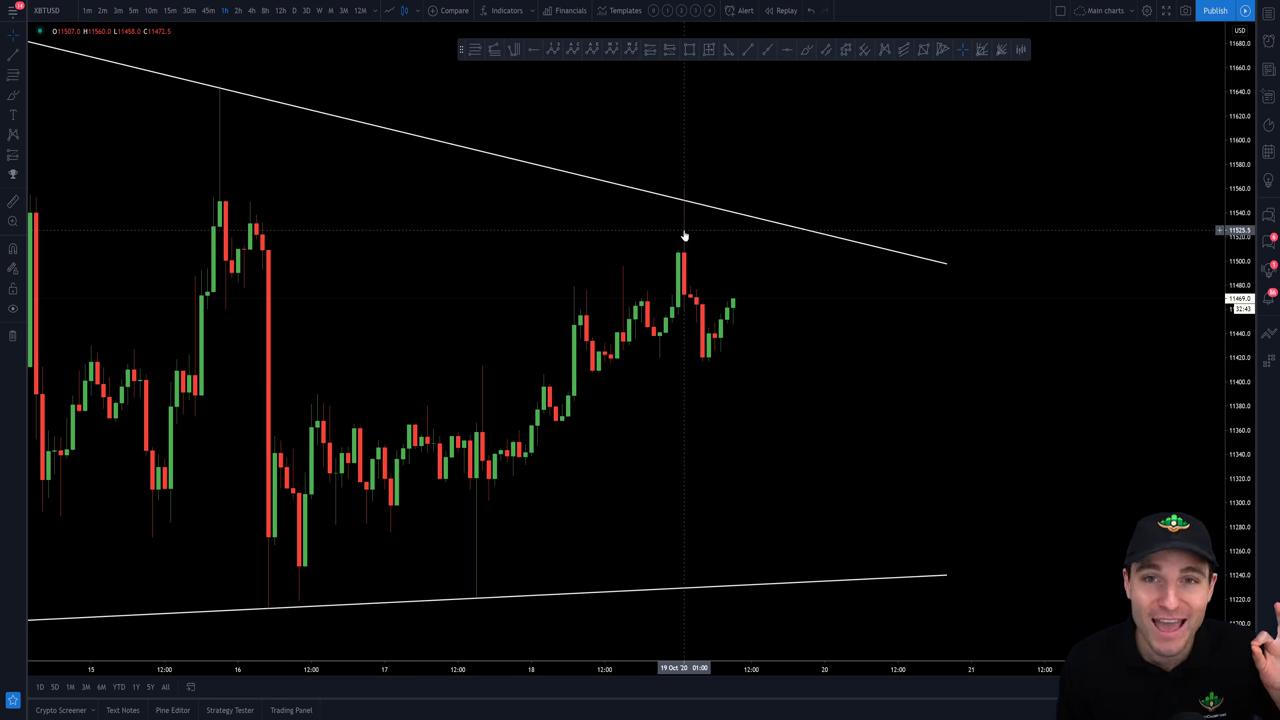
scroll(684, 236, down, 3)
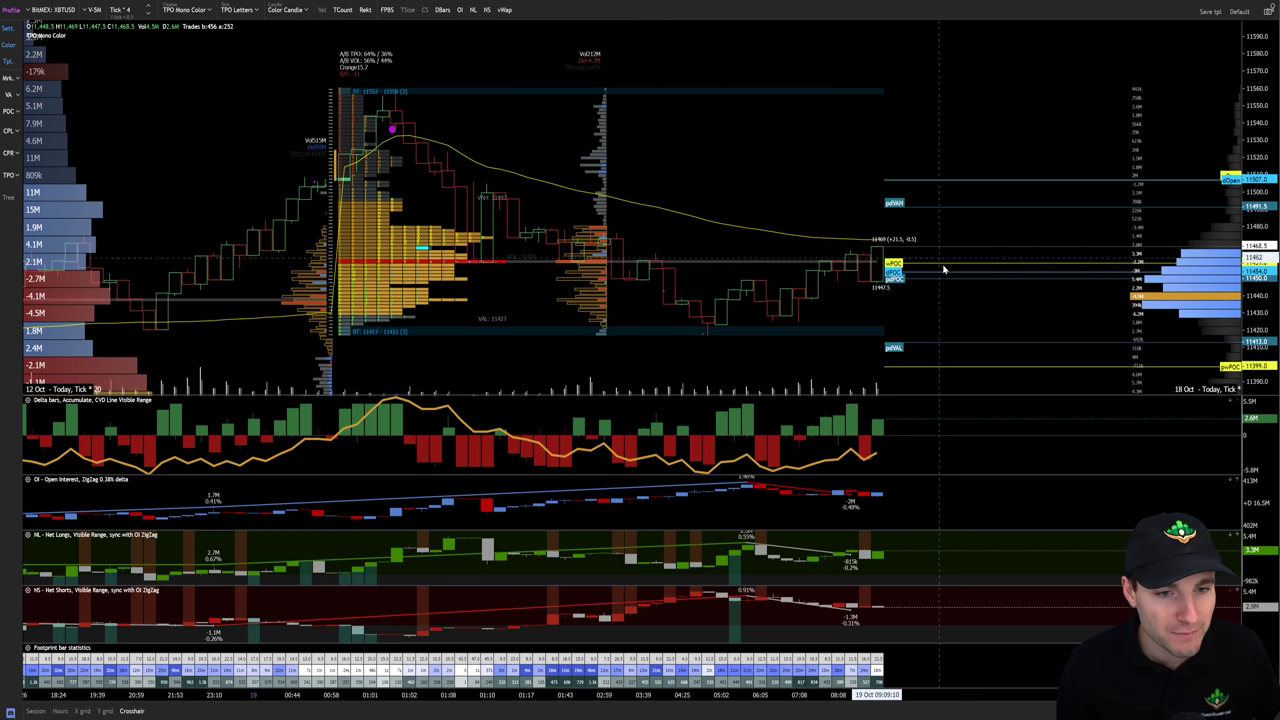
scroll(943, 268, up, 4)
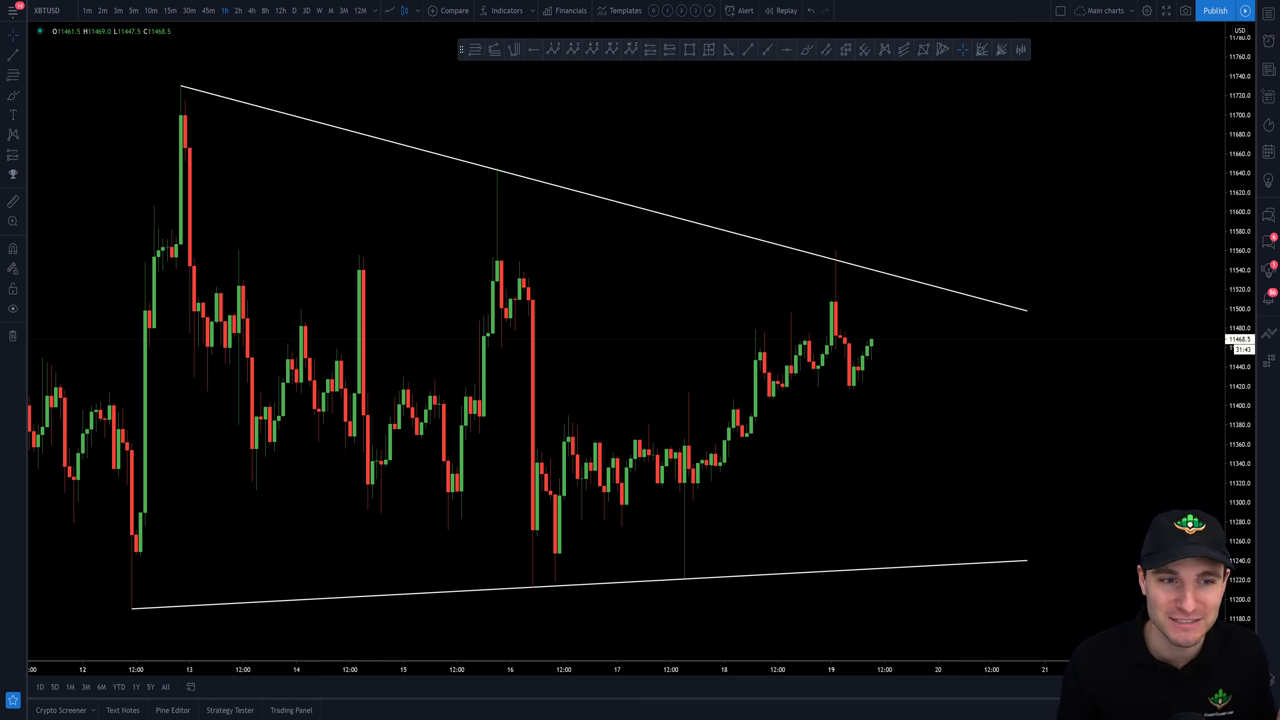
click(806, 49)
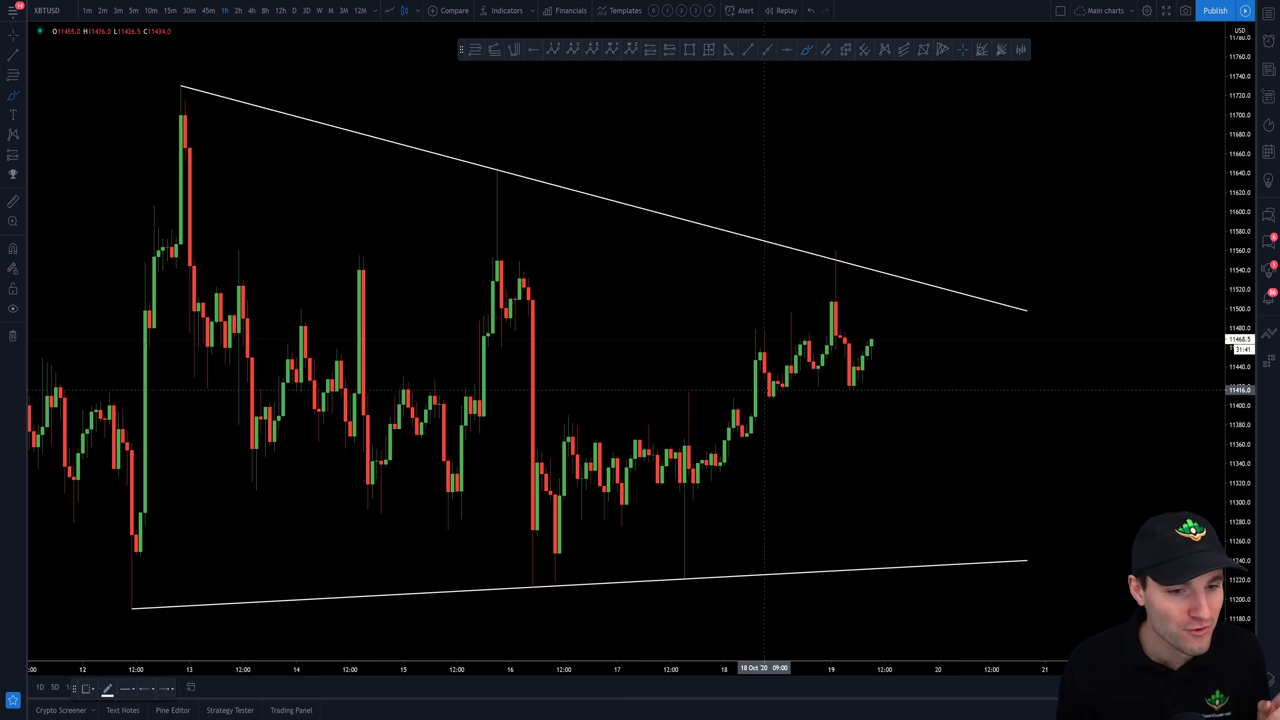
click(898, 418)
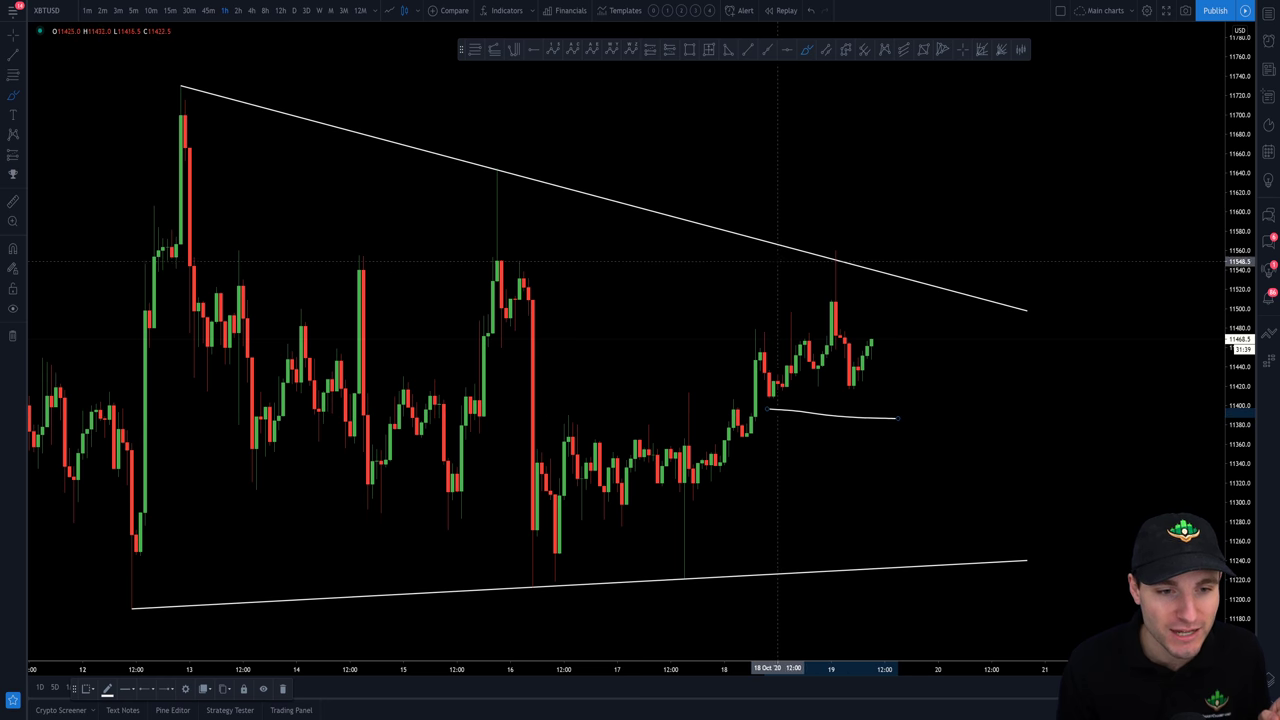
click(766, 252)
click(955, 252)
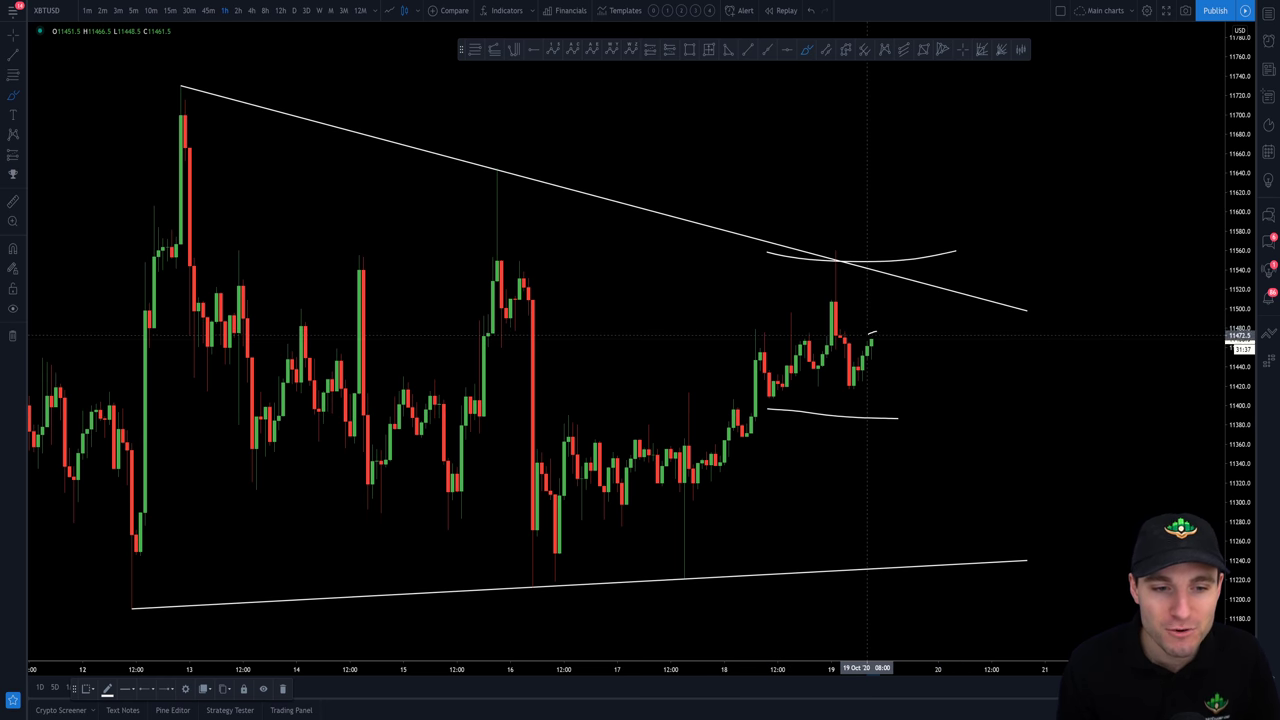
click(871, 334)
key(ctrl+z)
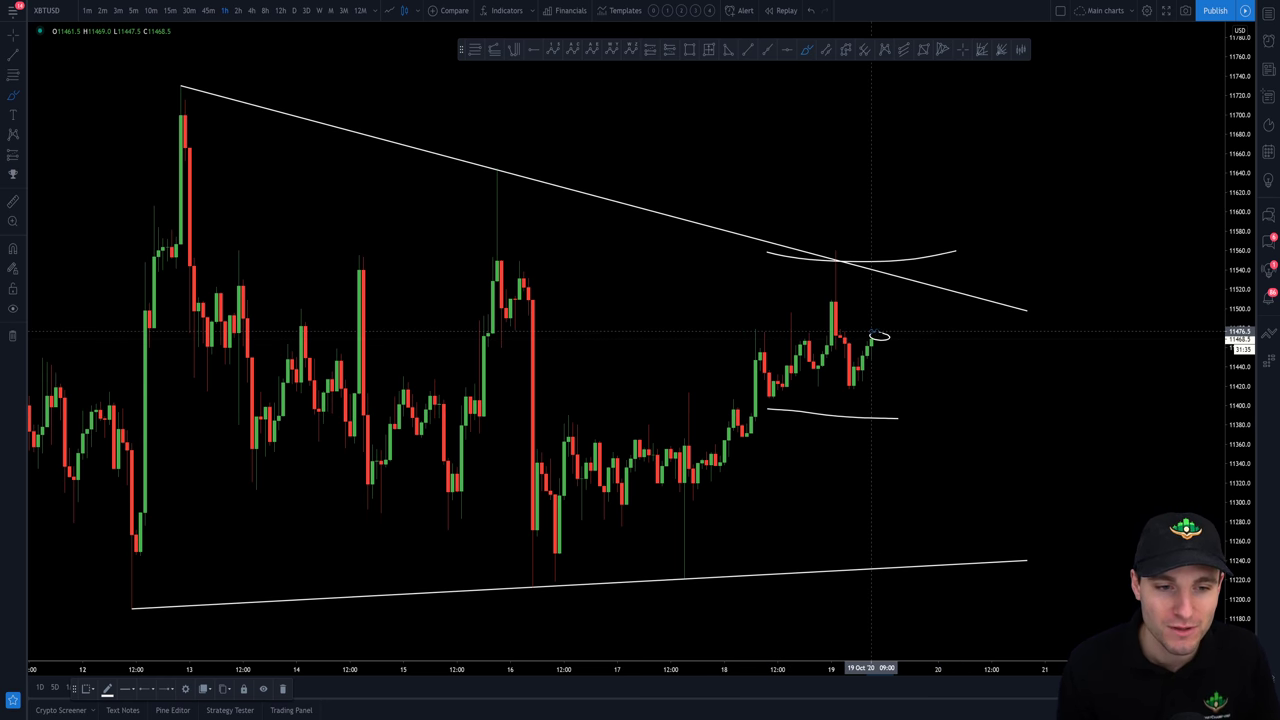
key(ctrl+z)
key(ctrl+z)
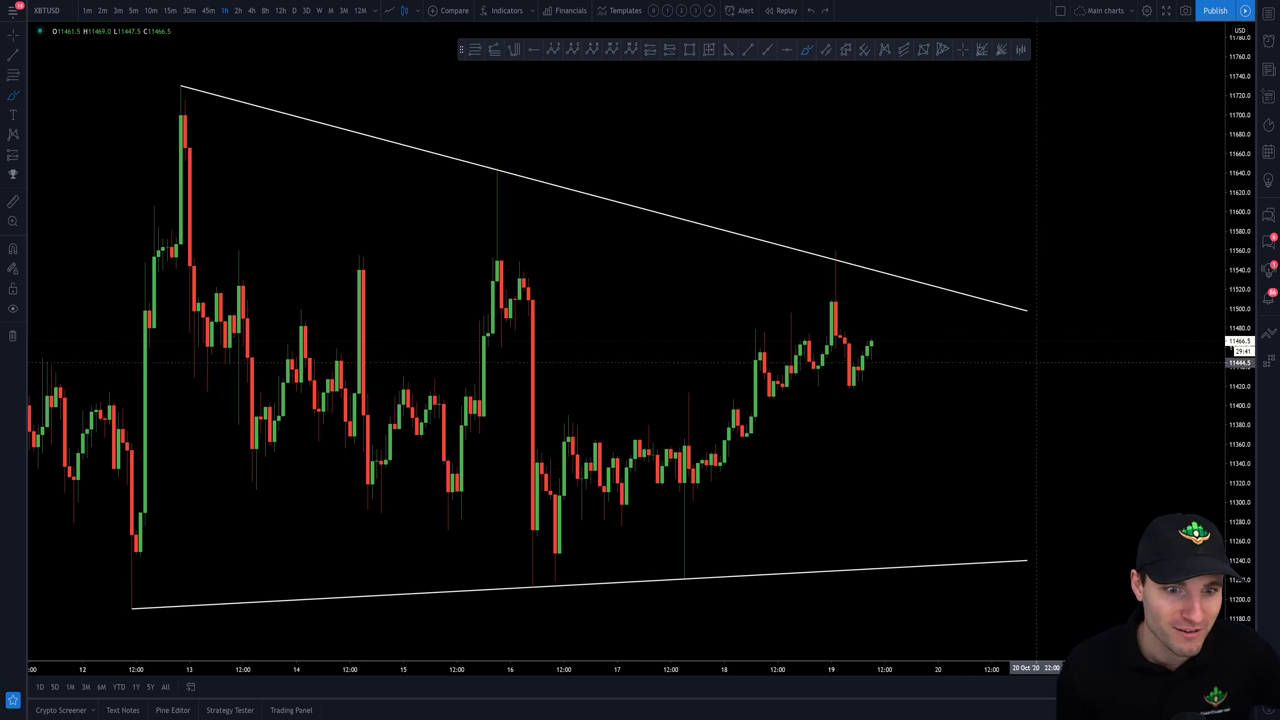
click(1036, 432)
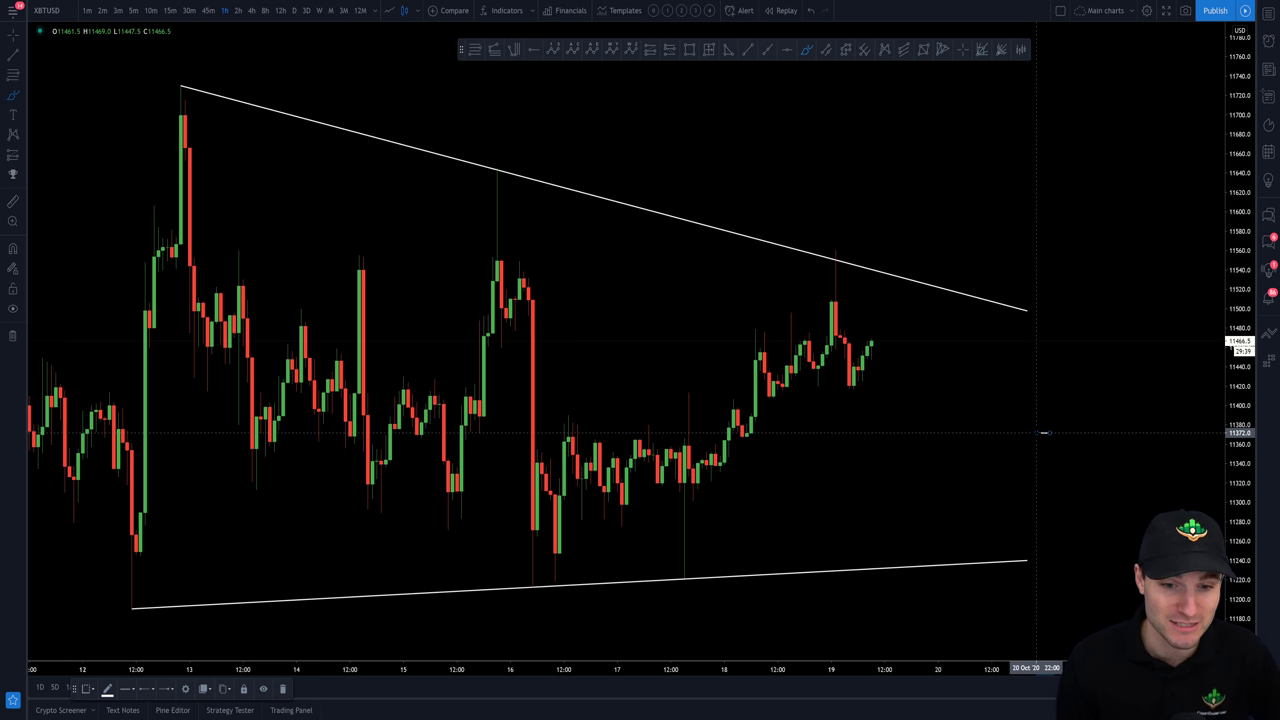
key(Escape)
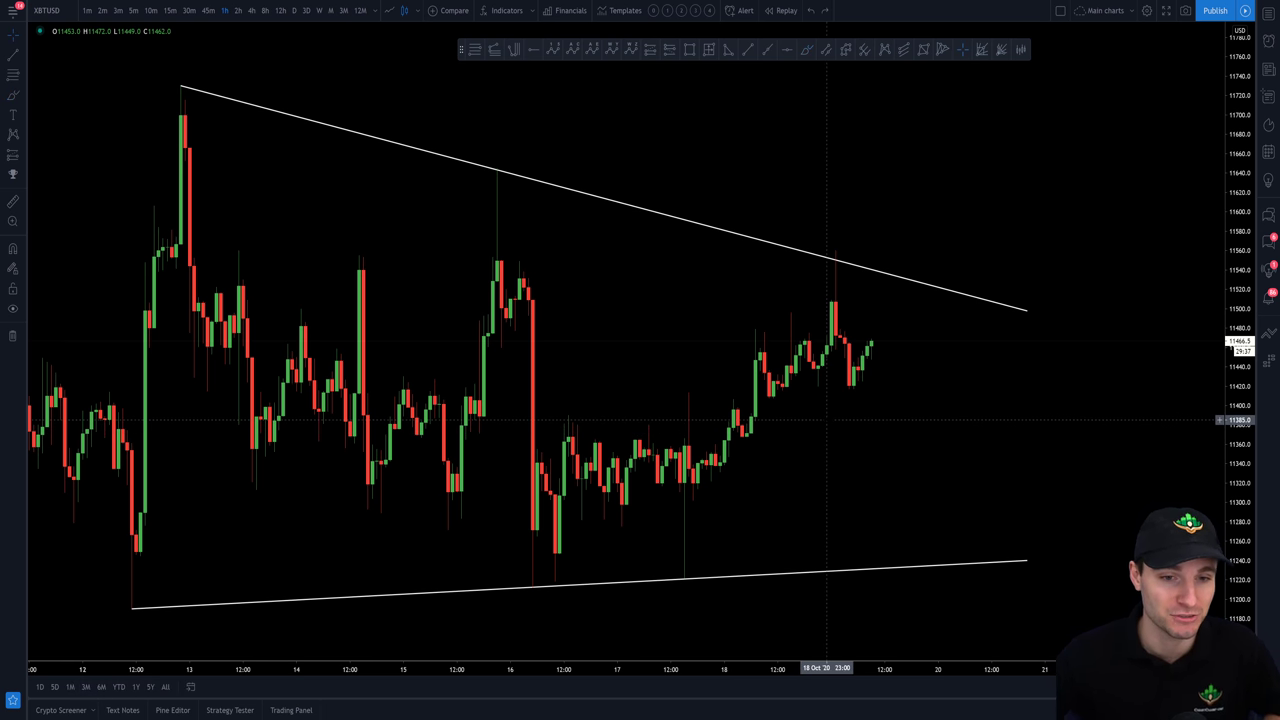